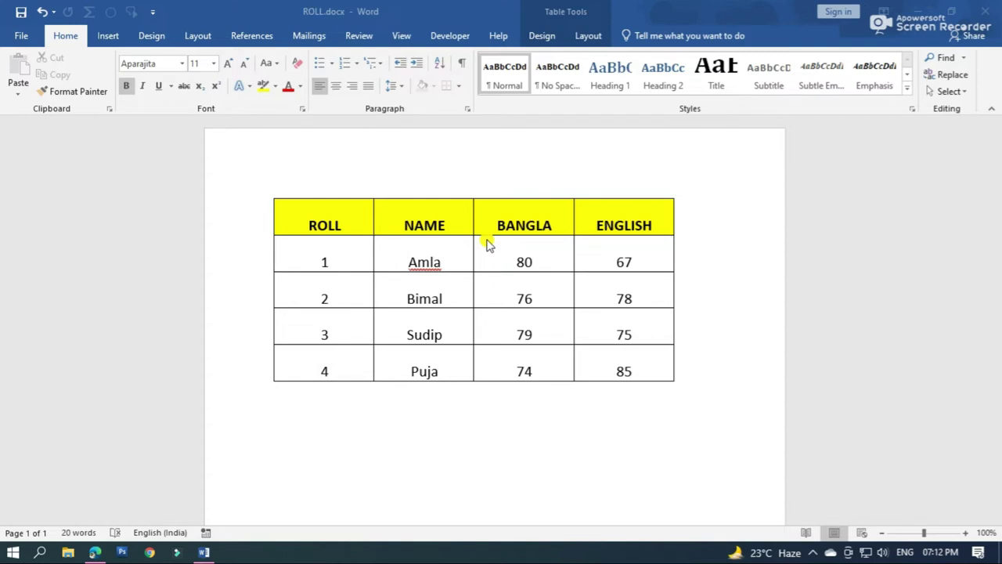
# Step: Select the whole marks table and apply AutoFit Contents so each column fits its text
pyautogui.click(588, 36)
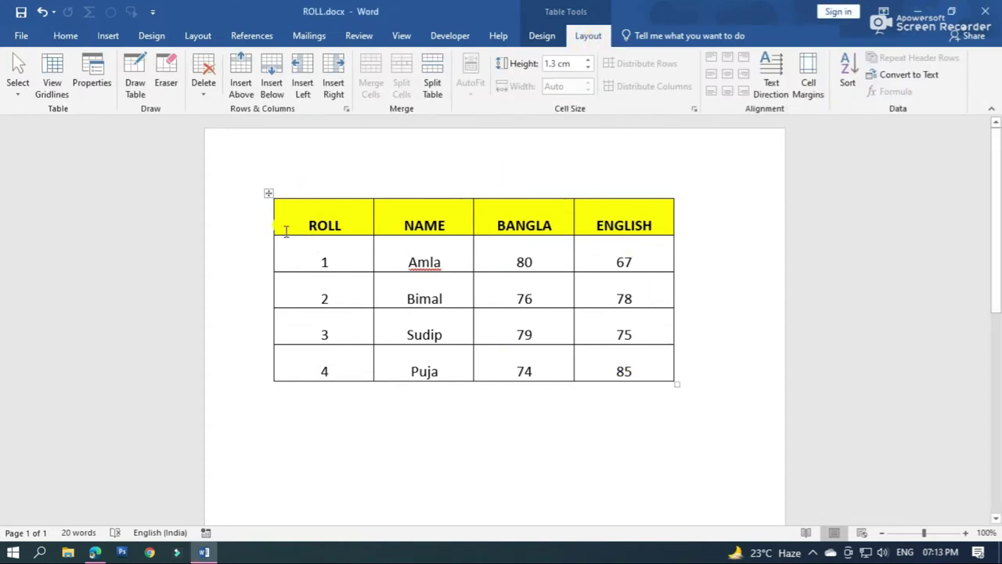
pyautogui.click(268, 192)
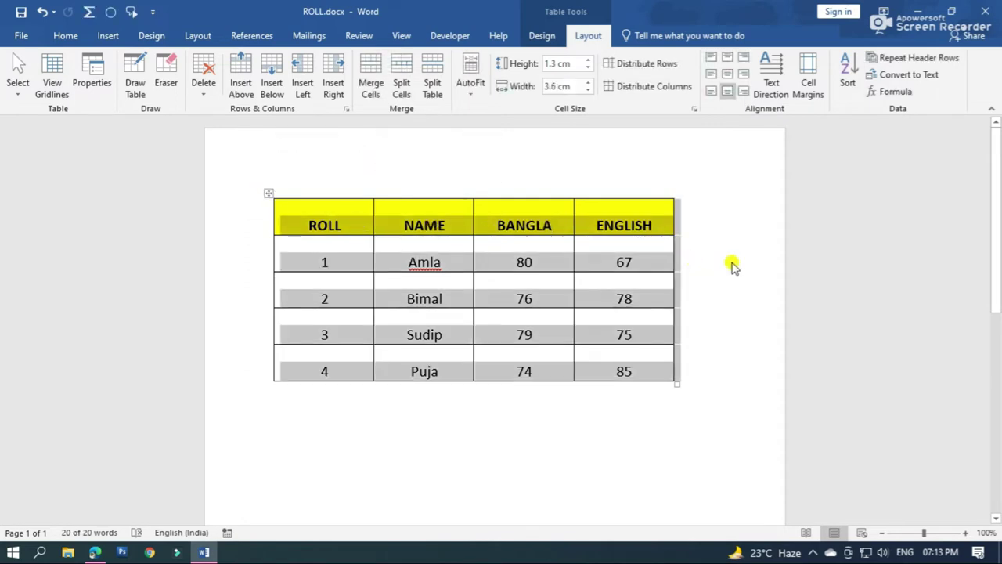
pyautogui.click(473, 85)
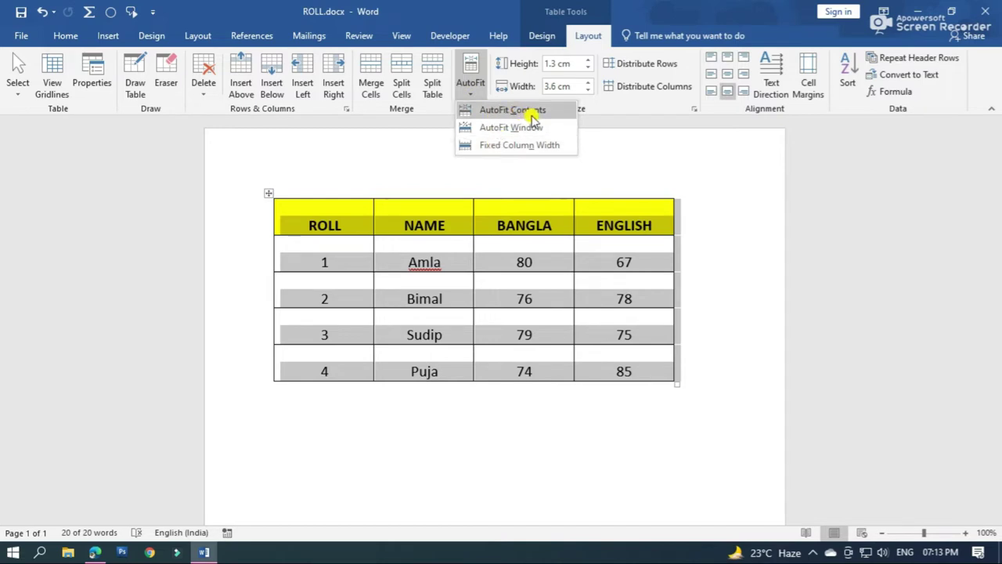
pyautogui.click(539, 116)
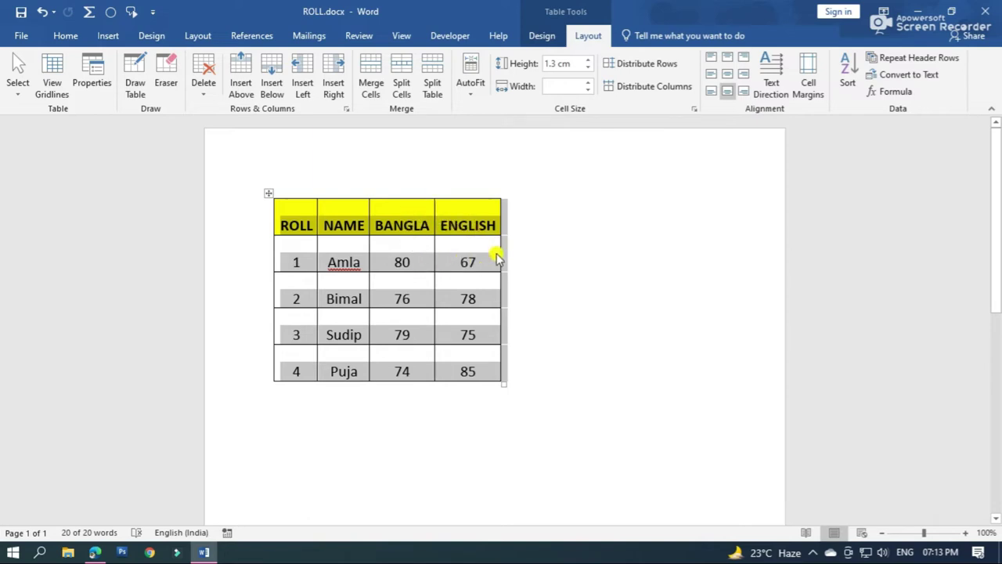
# Step: Apply AutoFit Window to stretch the marks table across the page, then dismiss the AutoFit menu
pyautogui.click(470, 84)
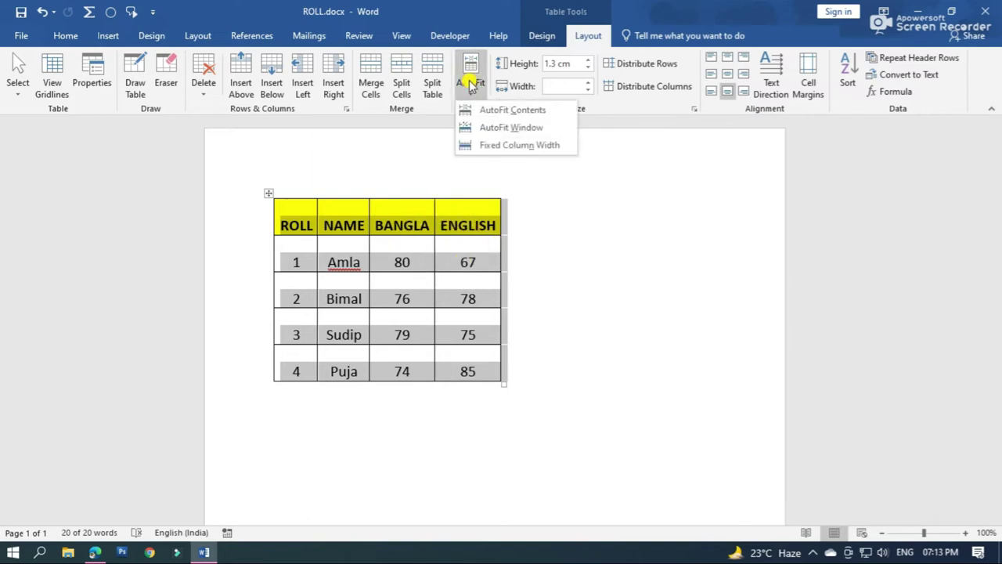
pyautogui.click(531, 133)
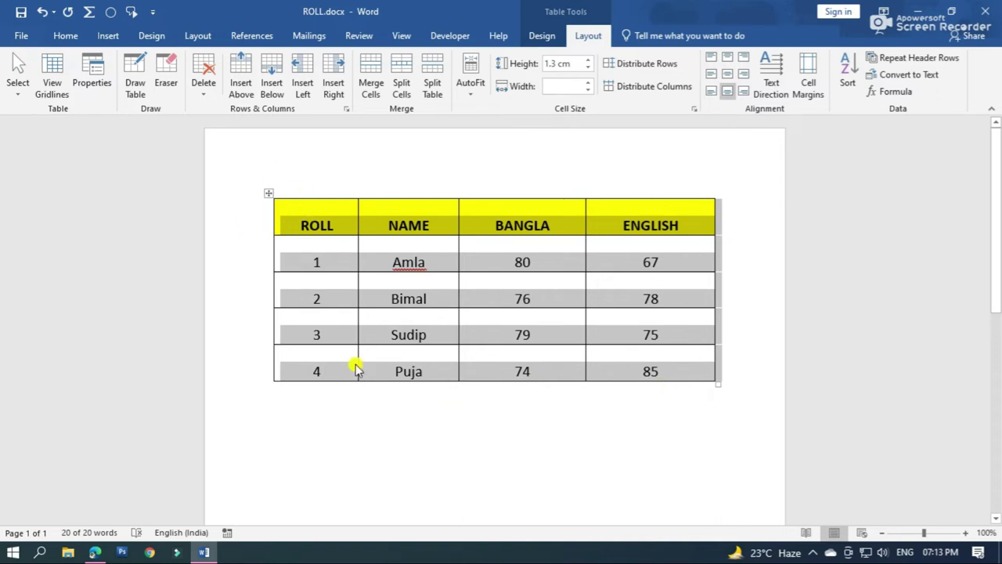
pyautogui.click(471, 78)
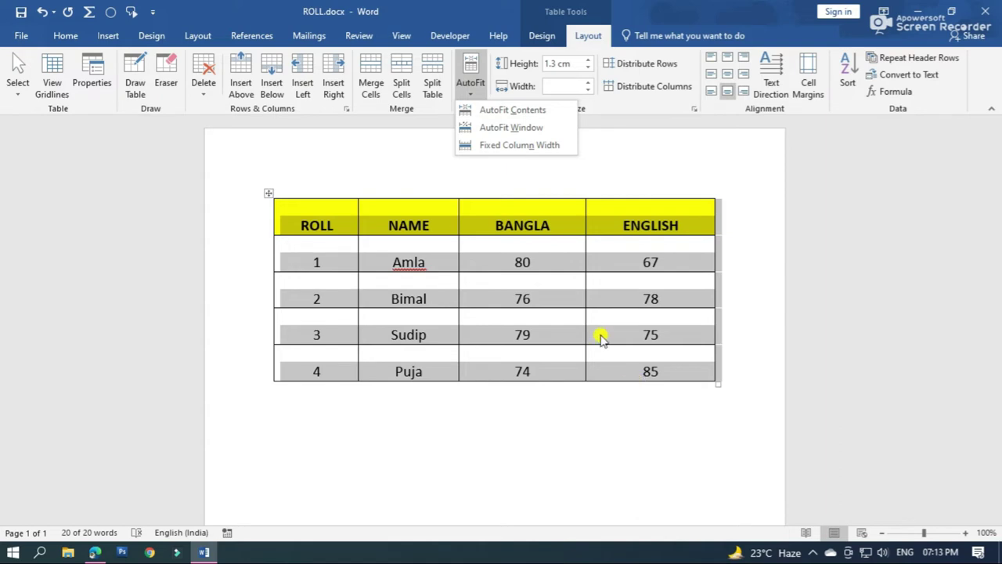
pyautogui.click(656, 166)
pyautogui.click(658, 257)
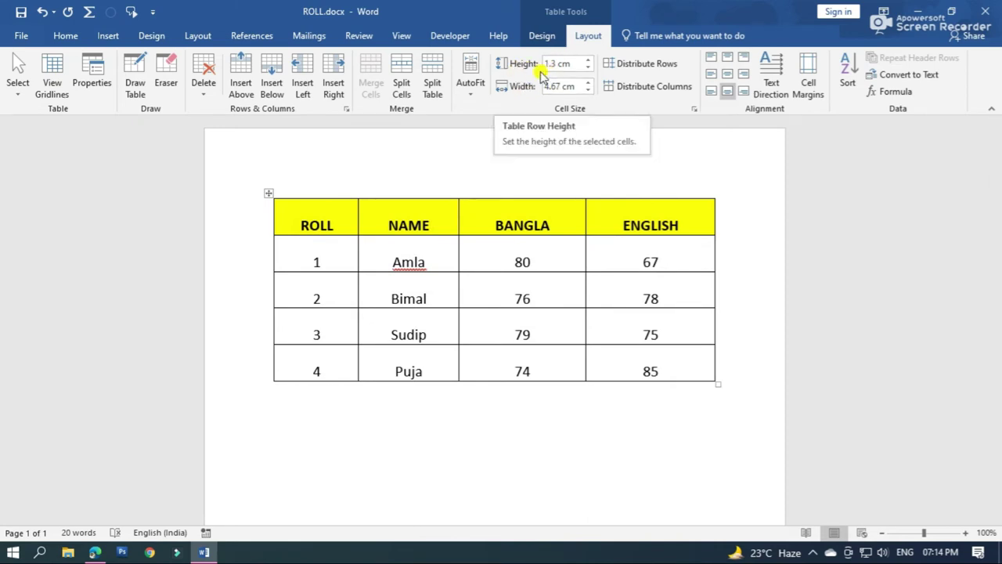
pyautogui.click(587, 69)
pyautogui.click(587, 69)
pyautogui.click(587, 69)
pyautogui.click(587, 69)
pyautogui.click(587, 69)
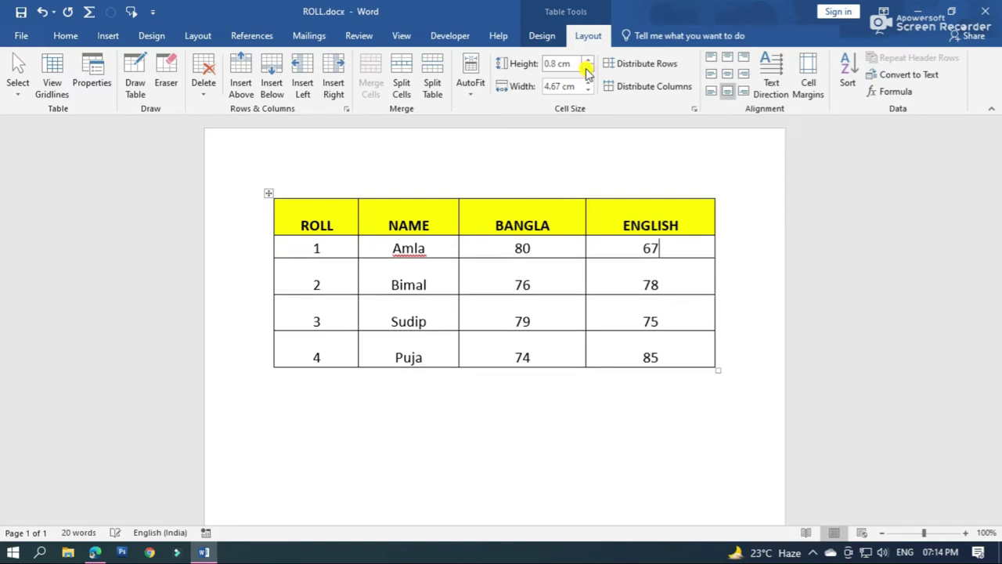
pyautogui.click(587, 69)
pyautogui.click(587, 61)
pyautogui.click(587, 61)
pyautogui.click(587, 61)
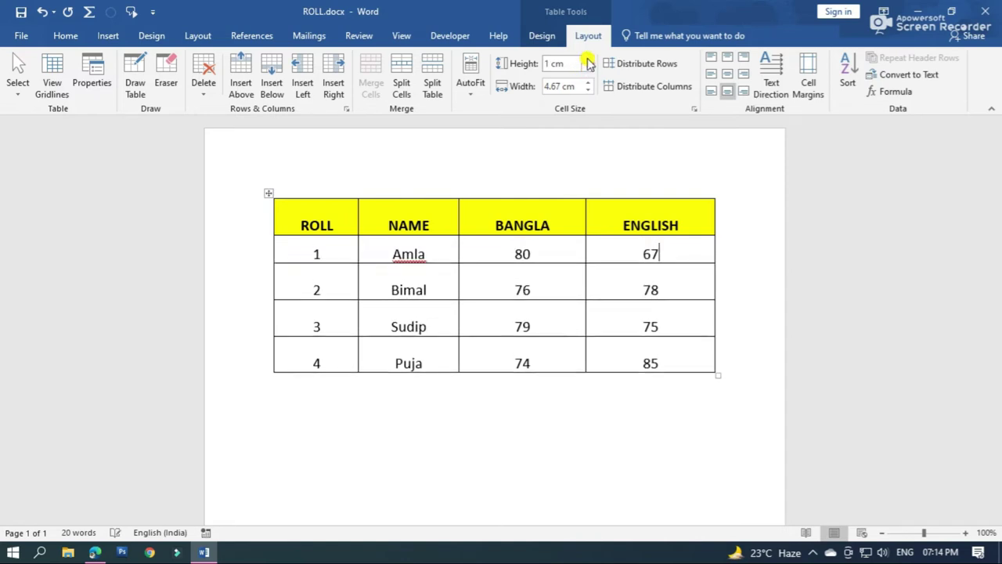
pyautogui.click(587, 61)
pyautogui.click(588, 61)
pyautogui.click(587, 61)
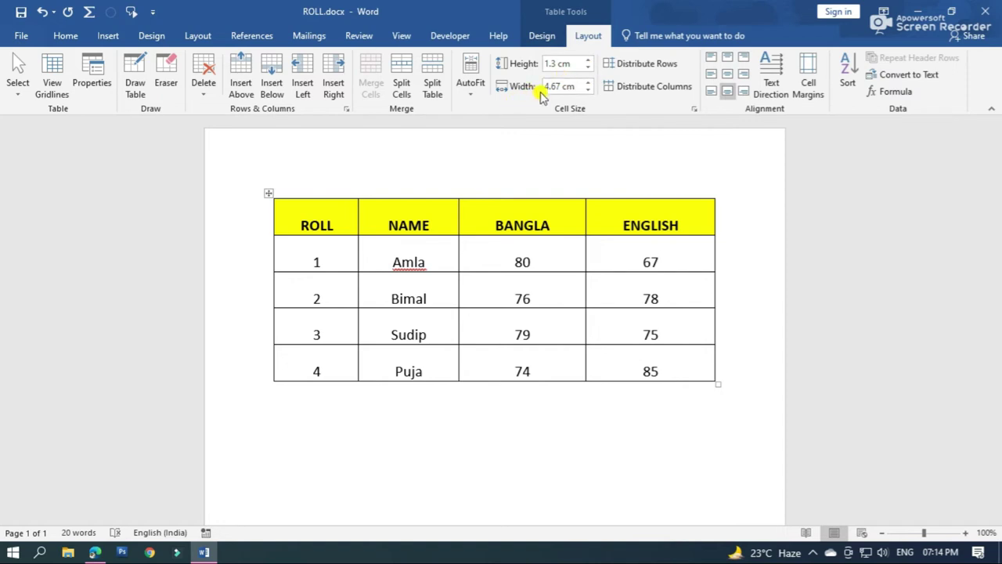
# Step: Adjust the ENGLISH column width to 3.5 cm, then ~4.1 cm, then distribute columns evenly
pyautogui.click(587, 90)
pyautogui.click(588, 90)
pyautogui.click(587, 90)
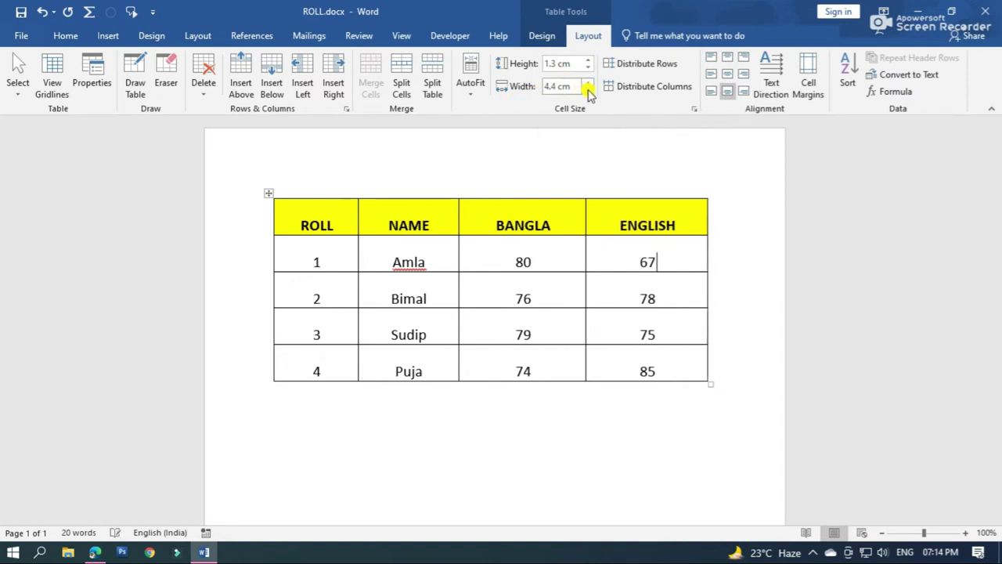
pyautogui.click(588, 90)
pyautogui.click(588, 90)
pyautogui.click(588, 90)
pyautogui.click(588, 90)
pyautogui.click(587, 90)
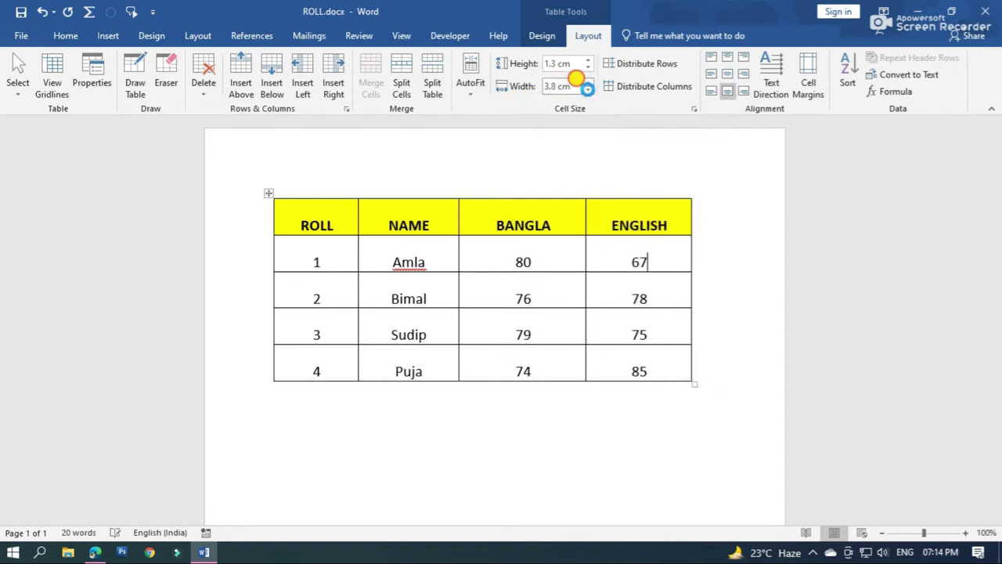
pyautogui.click(587, 90)
pyautogui.click(587, 90)
pyautogui.click(588, 90)
pyautogui.click(588, 83)
pyautogui.click(588, 83)
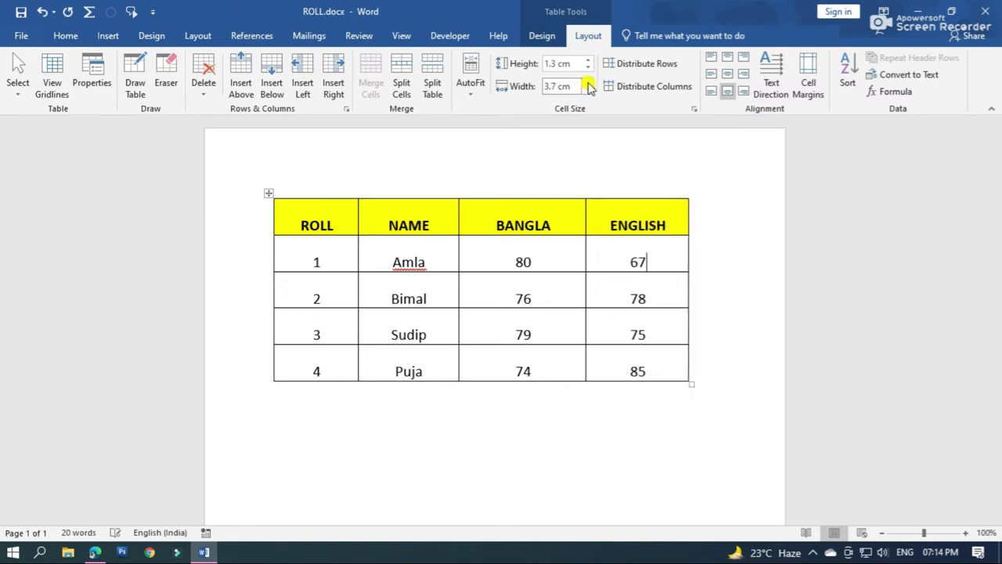
pyautogui.click(588, 83)
pyautogui.click(588, 83)
pyautogui.click(589, 83)
pyautogui.click(588, 83)
pyautogui.click(588, 83)
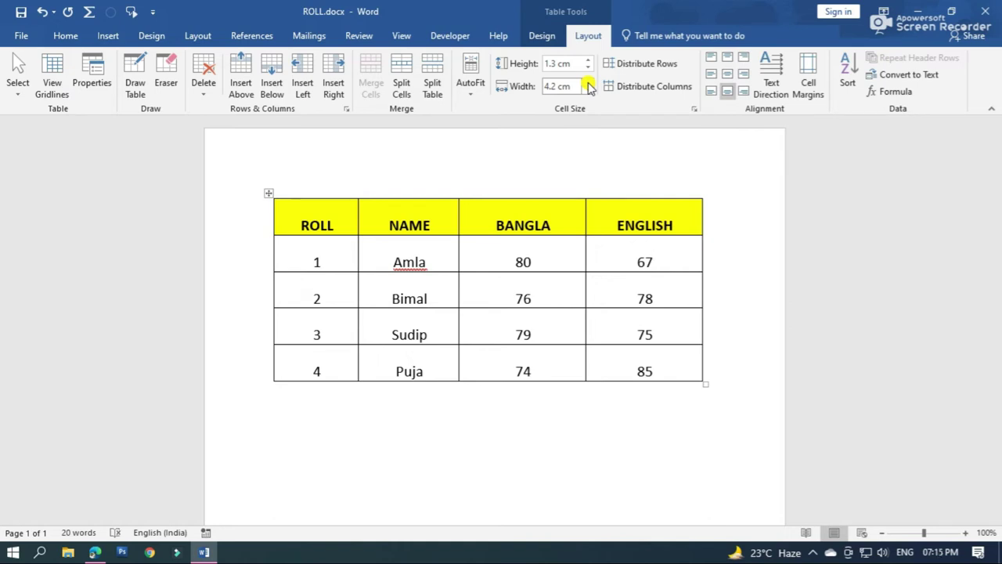
pyautogui.click(647, 86)
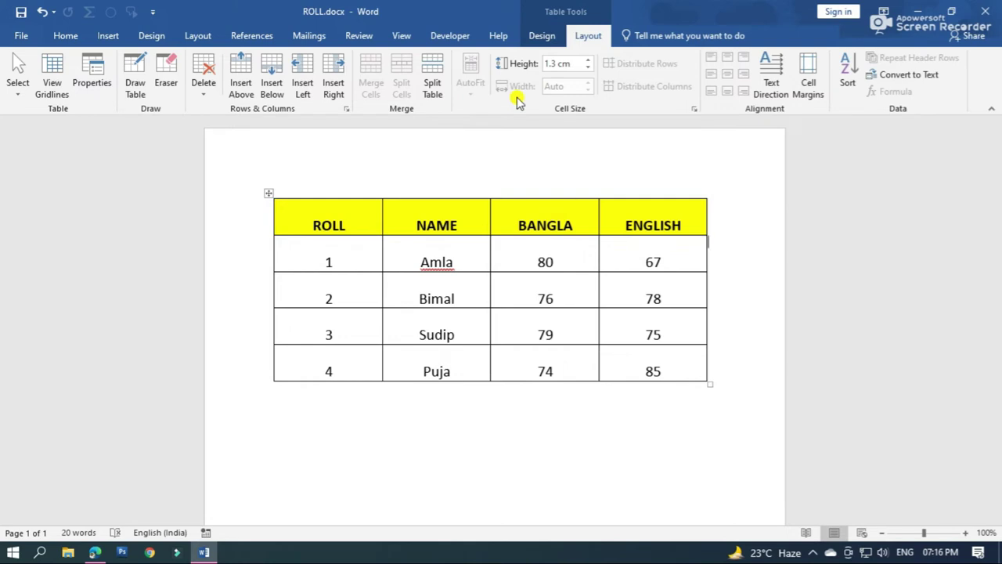
# Step: Select the marks table and set AutoFit to Fixed Column Width, holding 3.9 cm columns
pyautogui.click(268, 192)
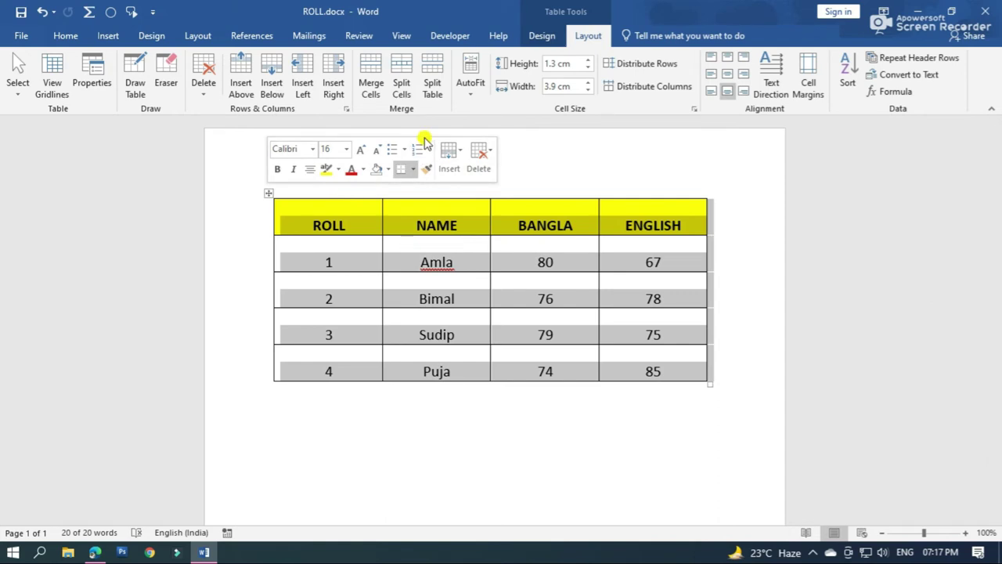
pyautogui.click(468, 83)
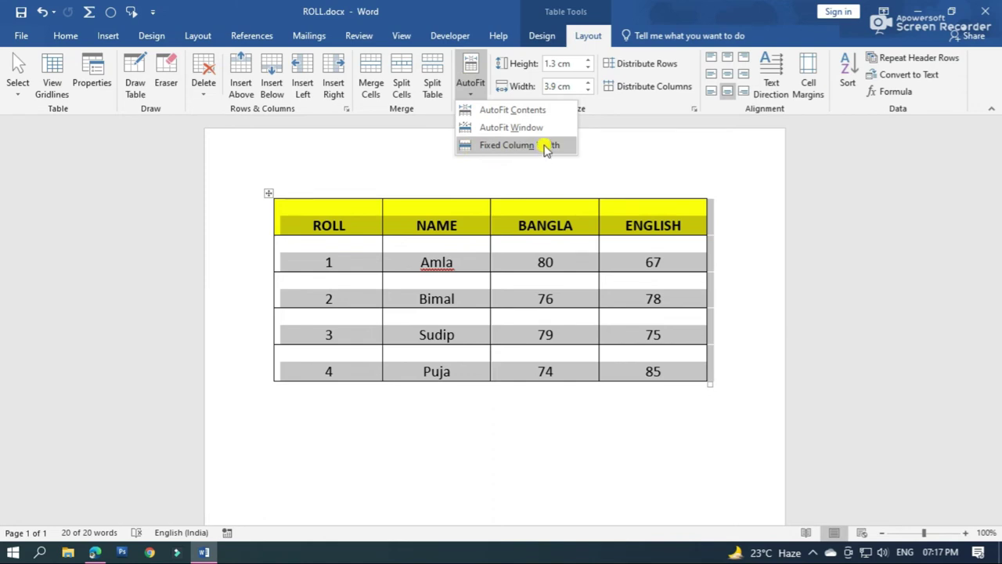
pyautogui.click(546, 146)
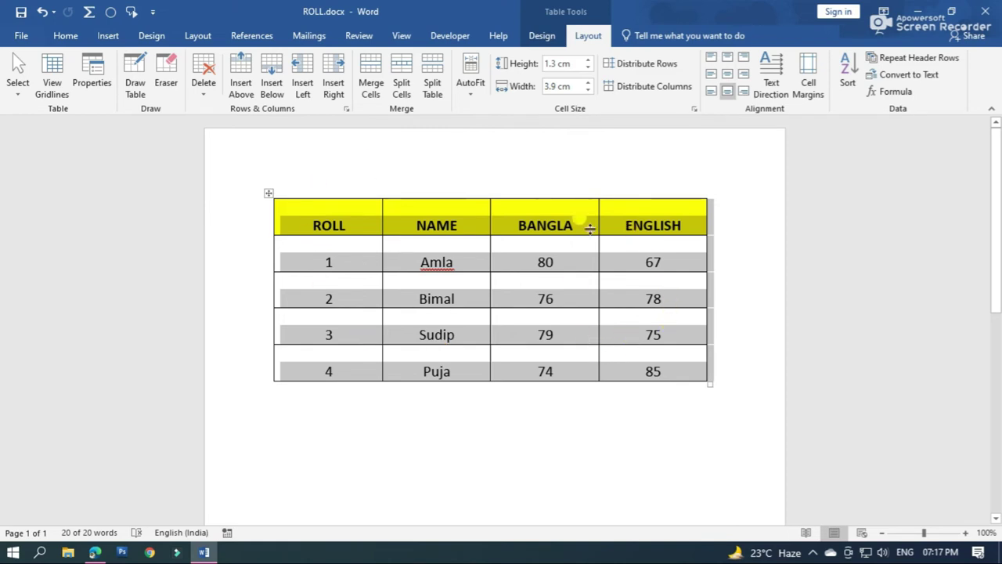
# Step: Reduce every column's width from 3.9 cm through 3.5 and 3 cm to about 2.8 cm
pyautogui.click(587, 90)
pyautogui.click(587, 91)
pyautogui.click(587, 91)
pyautogui.click(587, 91)
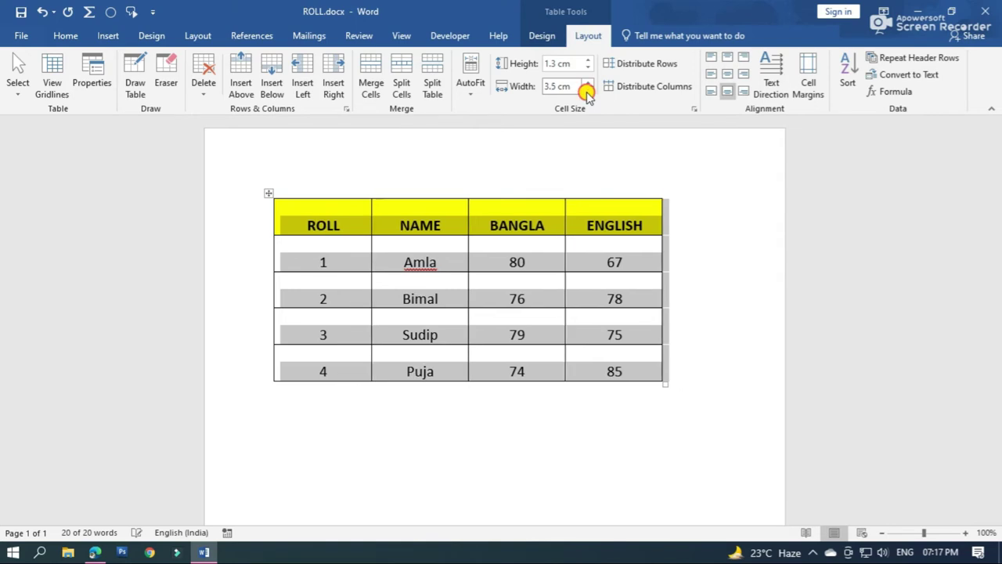
pyautogui.click(587, 91)
pyautogui.click(588, 91)
pyautogui.click(587, 91)
pyautogui.click(587, 90)
pyautogui.click(587, 91)
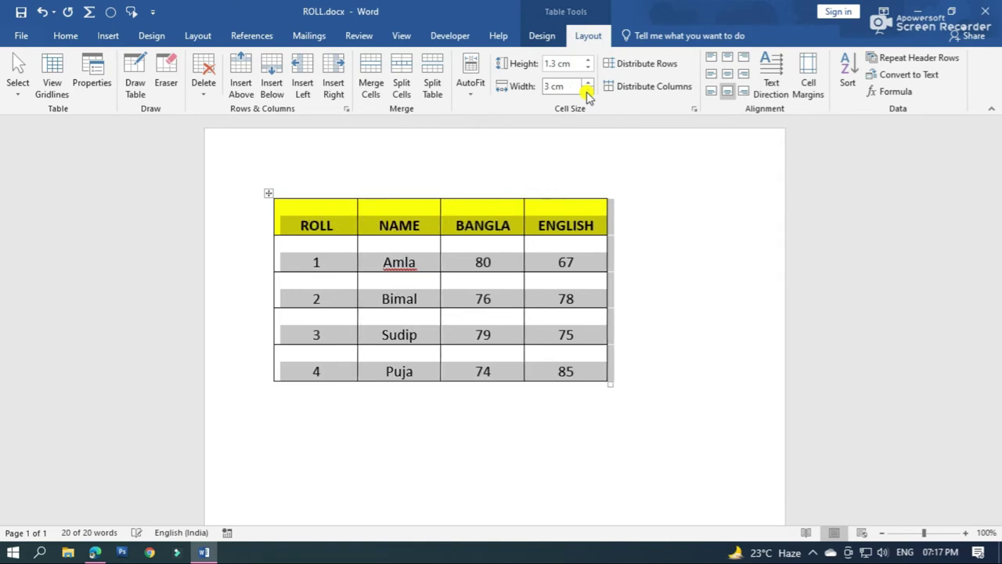
pyautogui.click(587, 91)
pyautogui.click(587, 91)
pyautogui.click(635, 218)
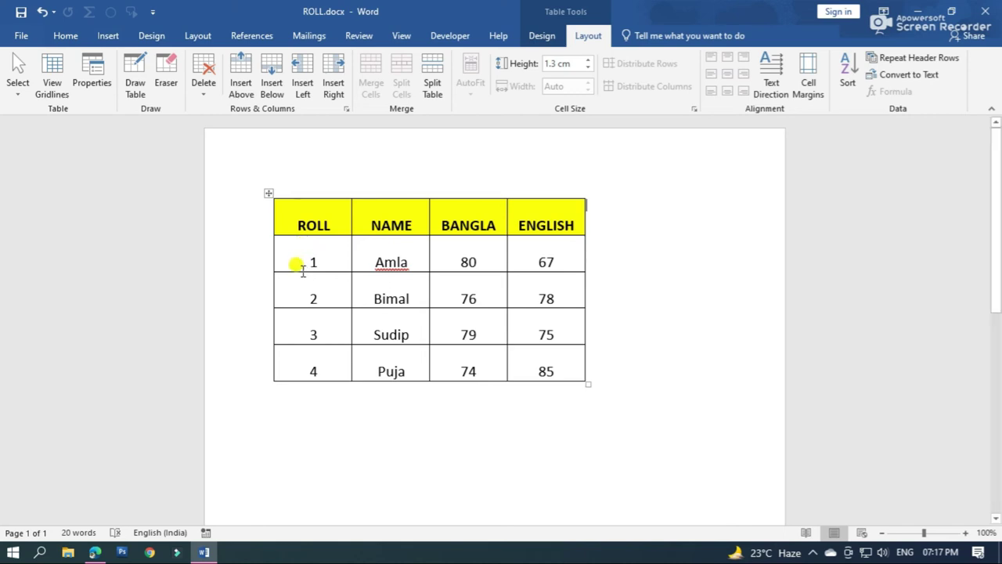
# Step: Drag the border below the row holding 1 upward to shorten that row
pyautogui.click(328, 270)
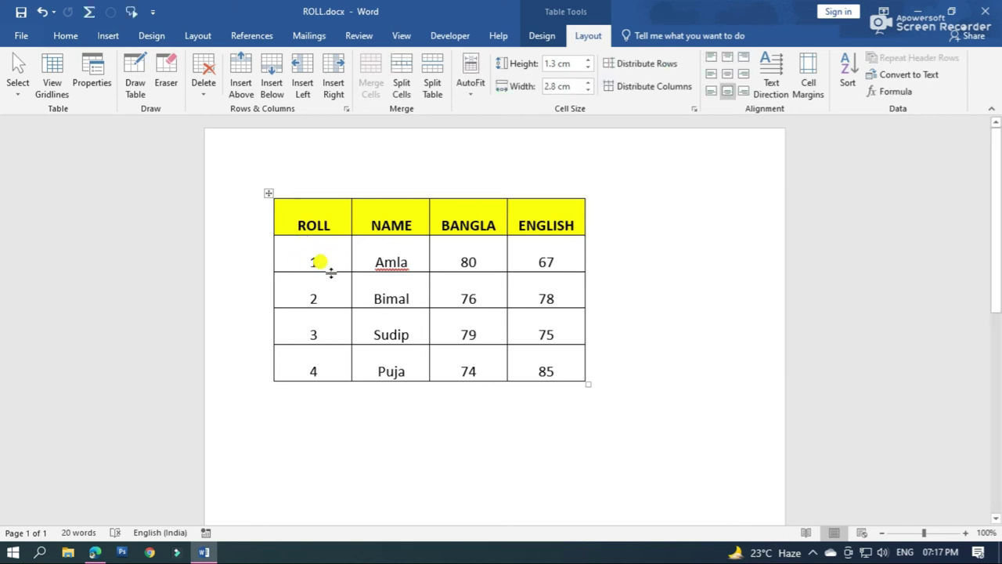
pyautogui.click(332, 271)
pyautogui.moveTo(333, 271)
pyautogui.mouseDown()
pyautogui.moveTo(335, 284)
pyautogui.moveTo(337, 271)
pyautogui.mouseUp()
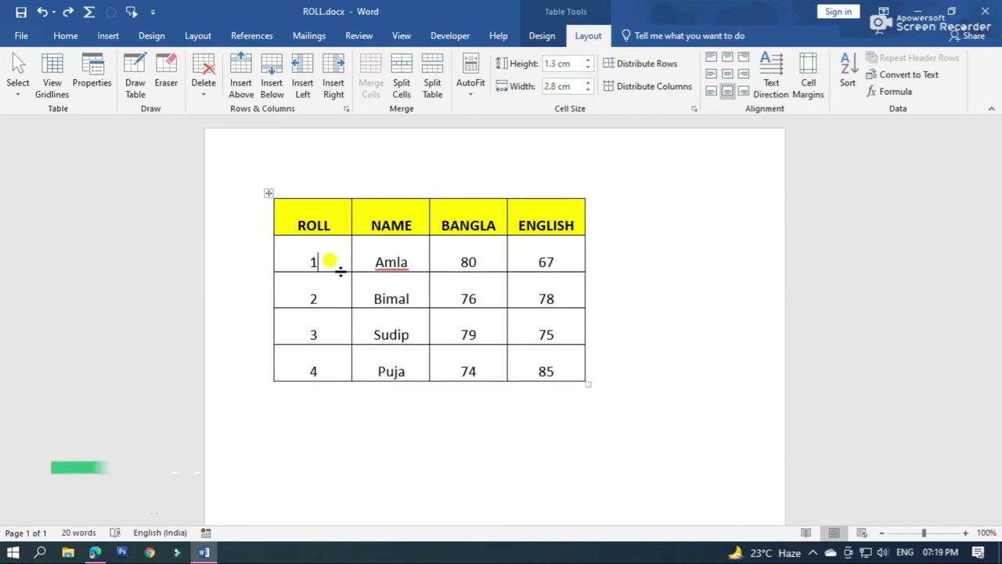